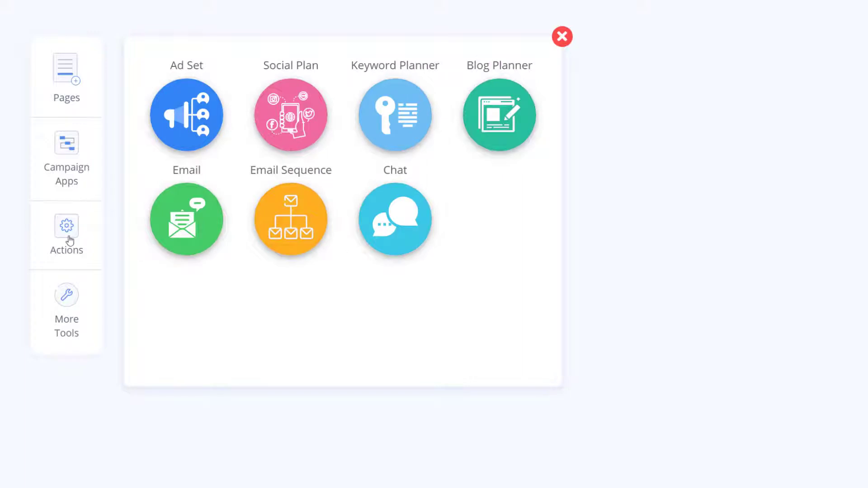
click(69, 239)
click(67, 312)
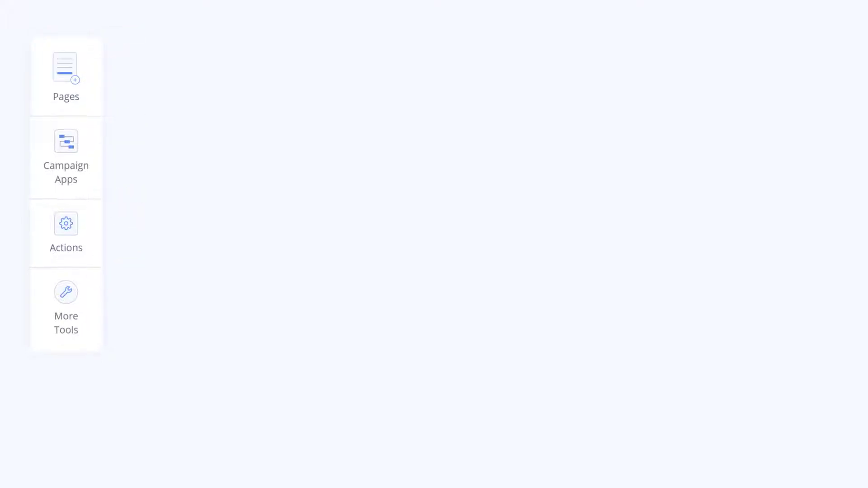
- Place Opt In, Confirmation Page, Sales Page, Order Page and a second Confirmation Page in a row on the canvas
click(67, 88)
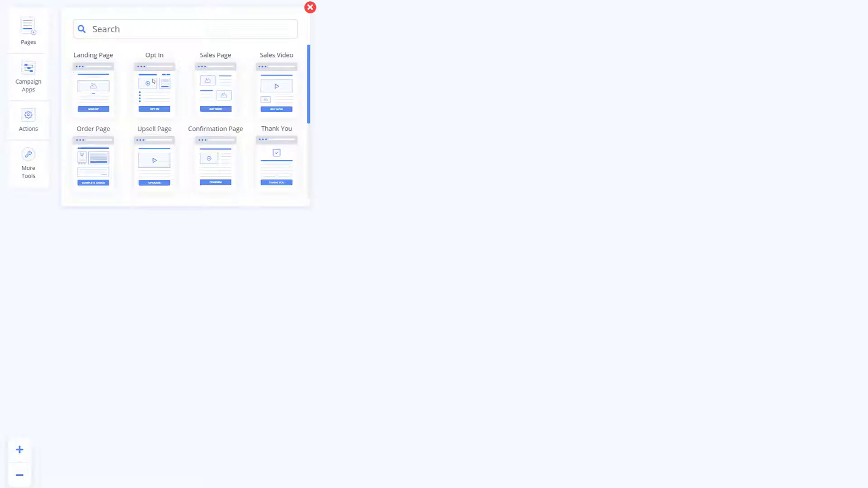
drag(153, 81, 84, 337)
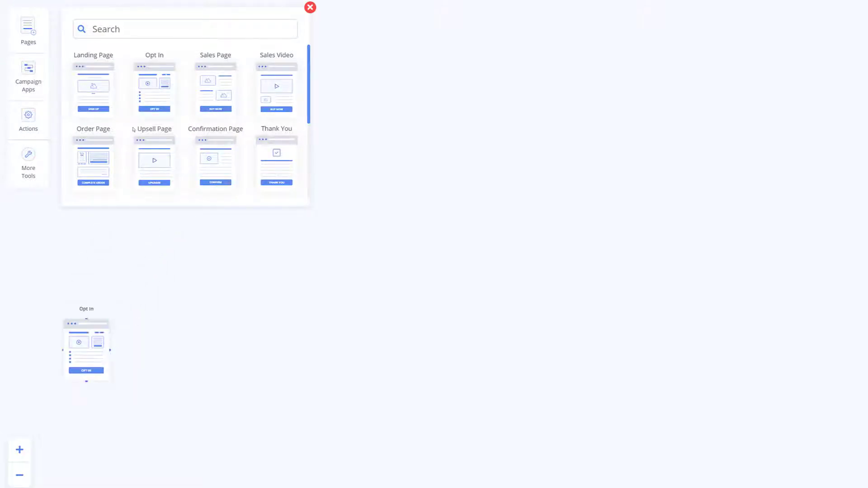
drag(214, 164, 225, 357)
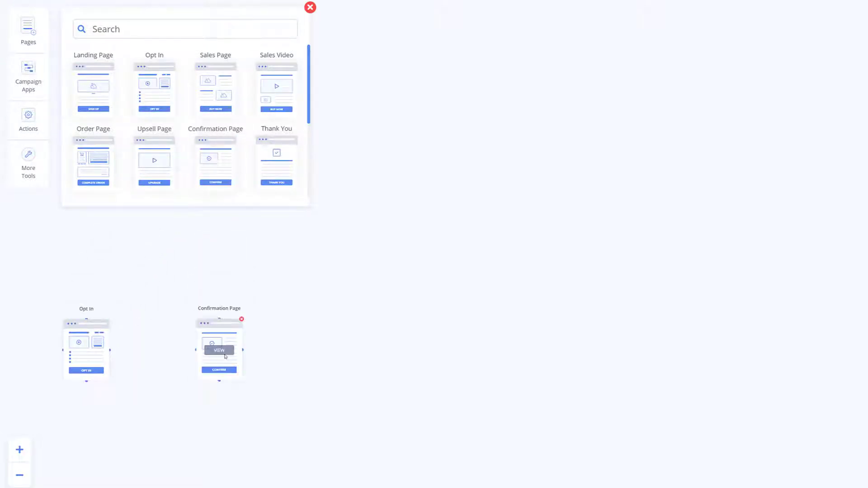
drag(214, 96, 363, 363)
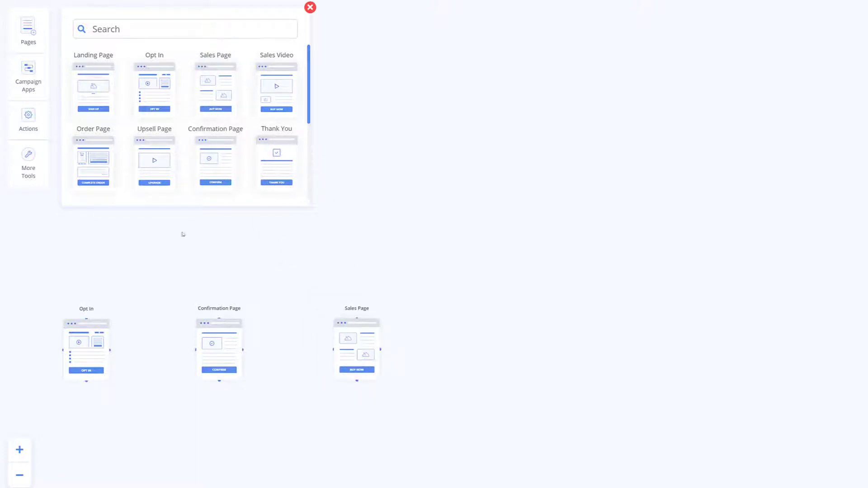
drag(88, 170, 498, 351)
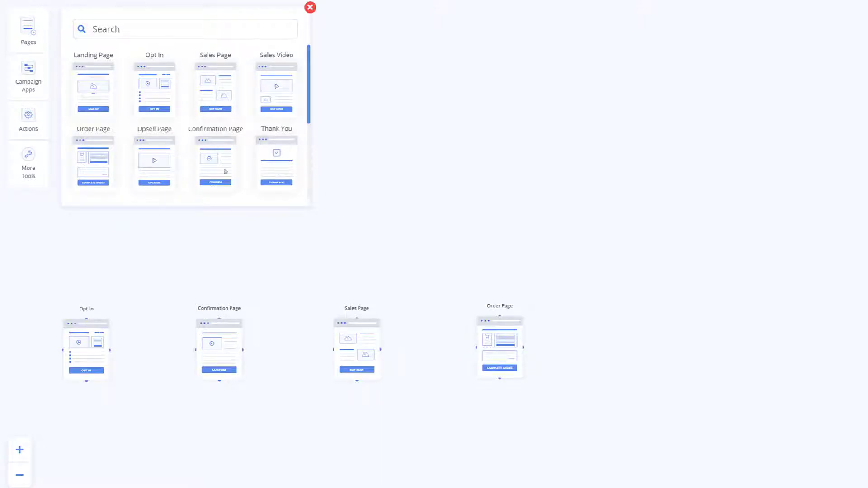
drag(227, 173, 672, 355)
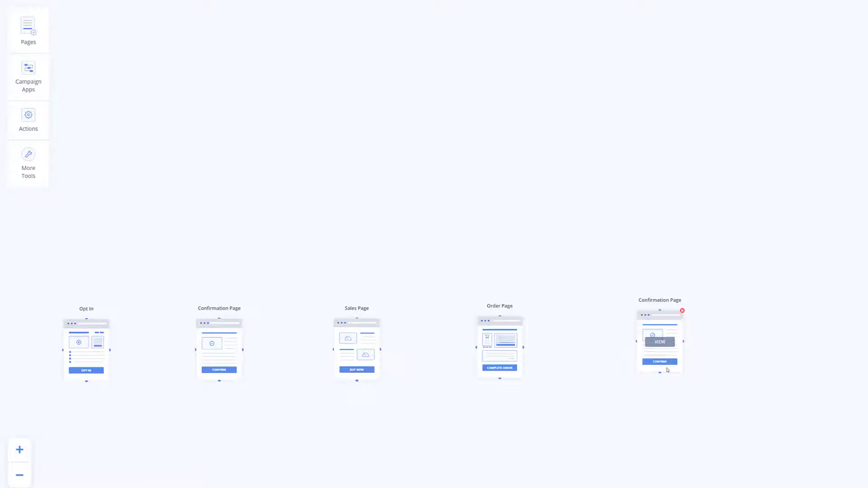
- Space the Order, Sales and two Confirmation pages evenly in one aligned row after the Opt In page
drag(668, 369, 728, 373)
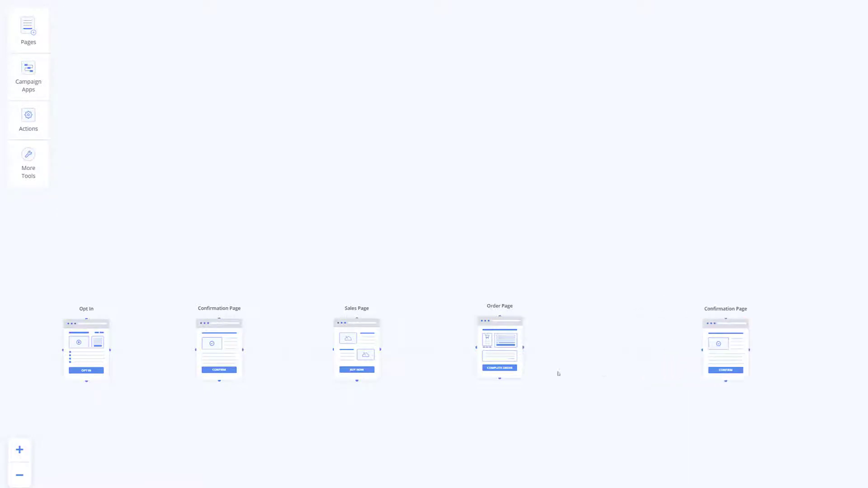
drag(496, 361, 558, 362)
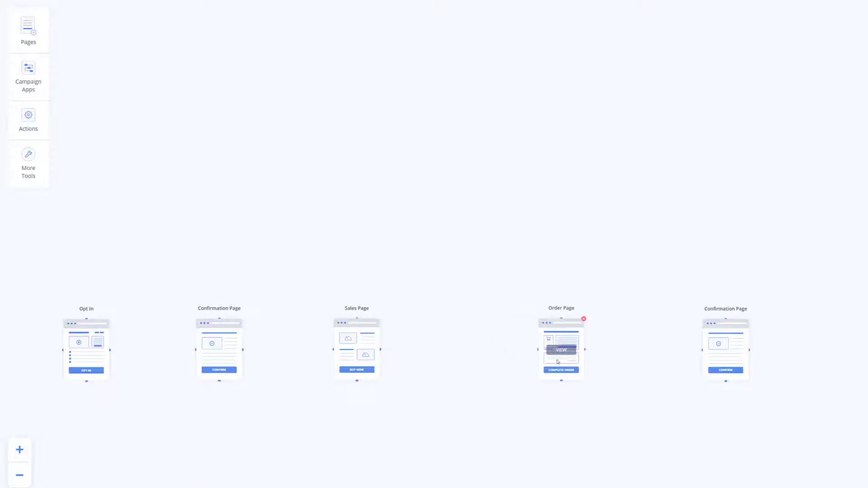
drag(368, 363, 404, 364)
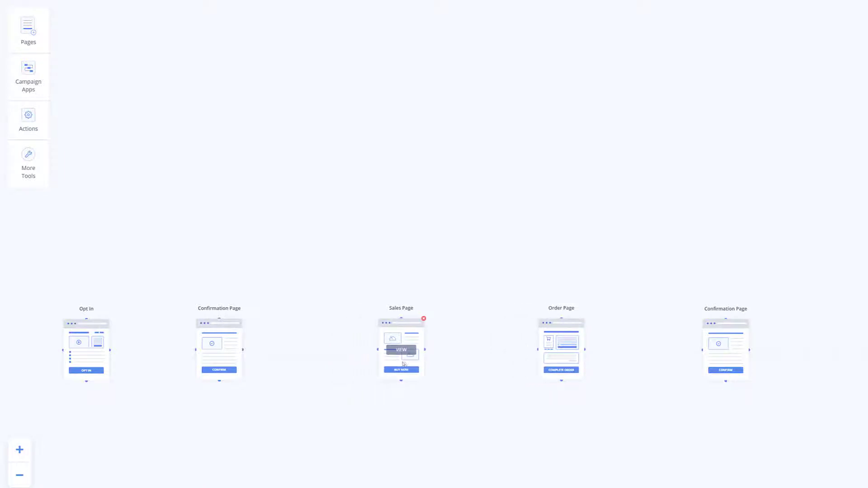
drag(219, 364, 243, 364)
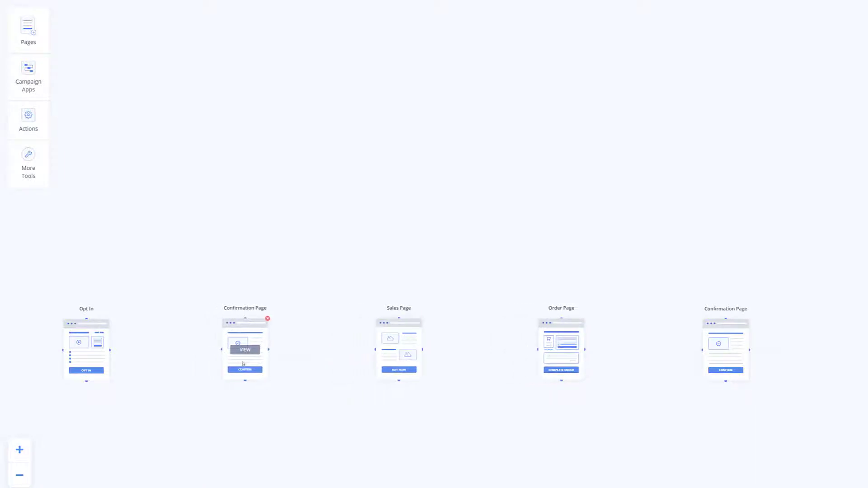
drag(246, 446, 301, 420)
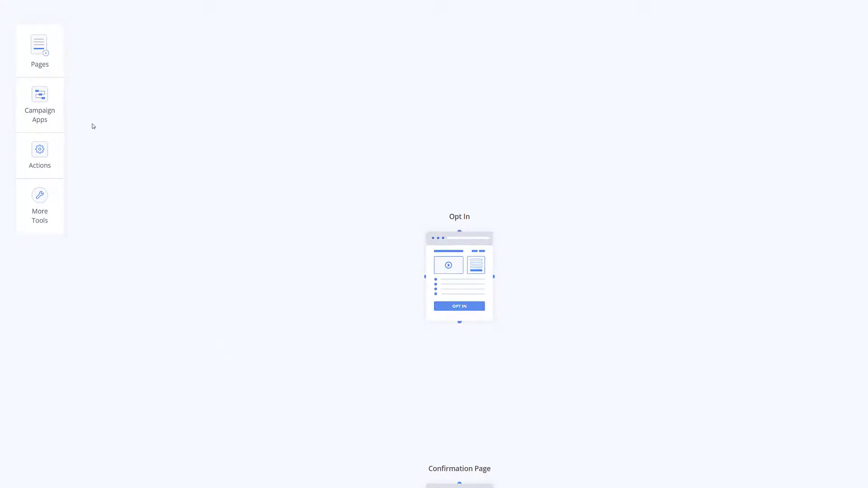
- Add Ad Set, Blog Planner and Social Plan campaign apps above the Opt In page
click(53, 110)
drag(131, 78, 412, 117)
drag(335, 88, 505, 134)
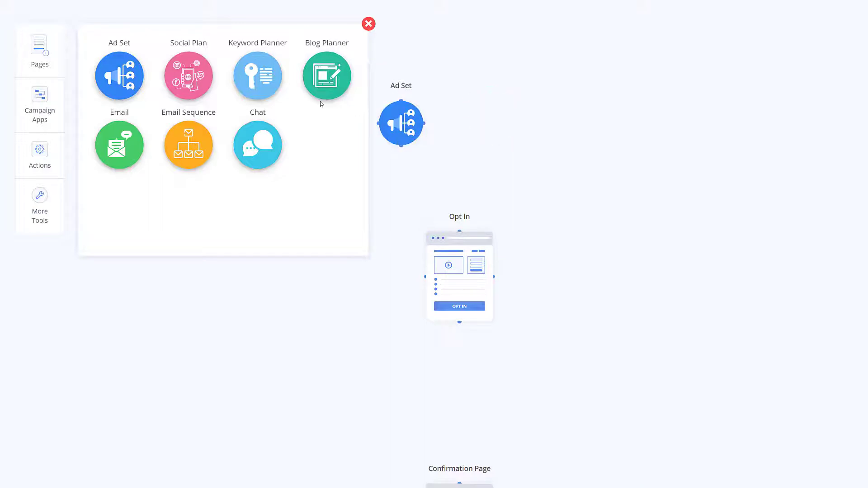
drag(204, 80, 642, 147)
click(369, 23)
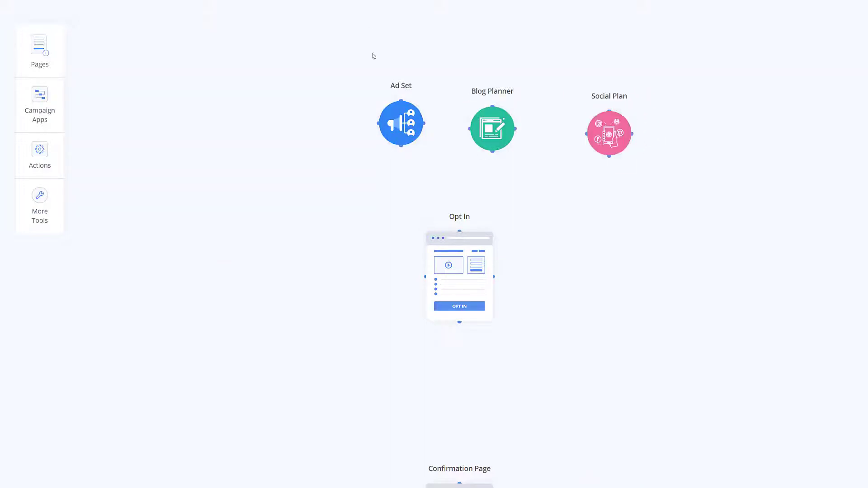
- Align Ad Set, Blog Planner and Social Plan in one evenly spaced row, with Blog Planner directly above the Opt In page
drag(397, 107, 307, 112)
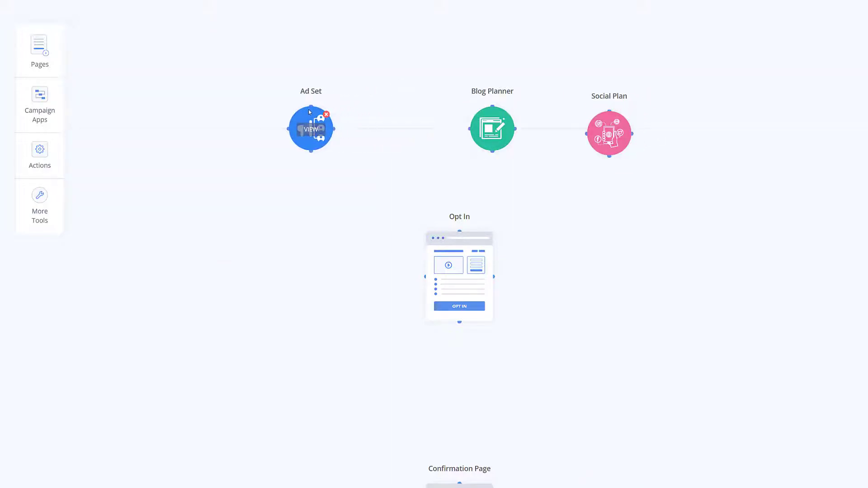
drag(496, 119, 463, 118)
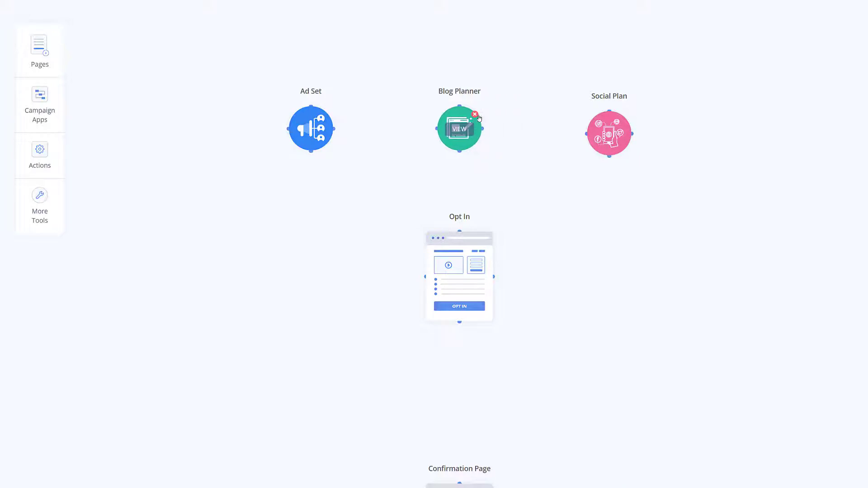
drag(611, 134, 626, 128)
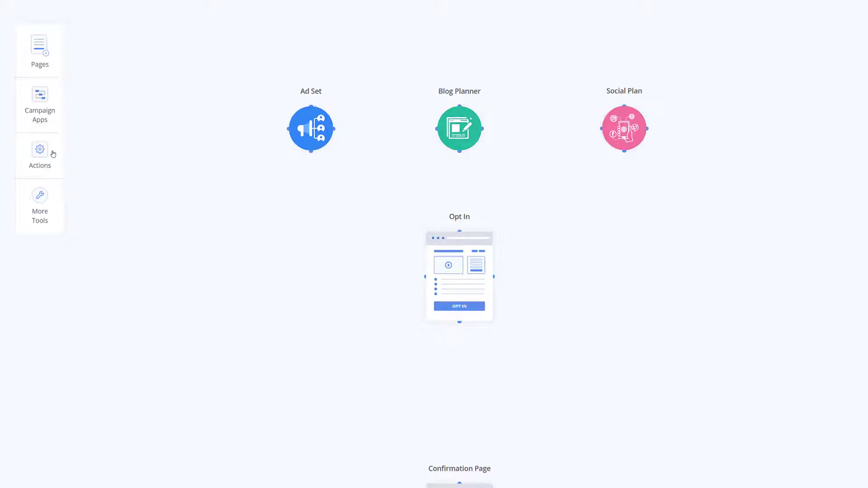
- Add a Tag action beside the Order Page and a Wait action between the Sales Page and the Order Page
click(38, 154)
scroll(626, 348, down, 10)
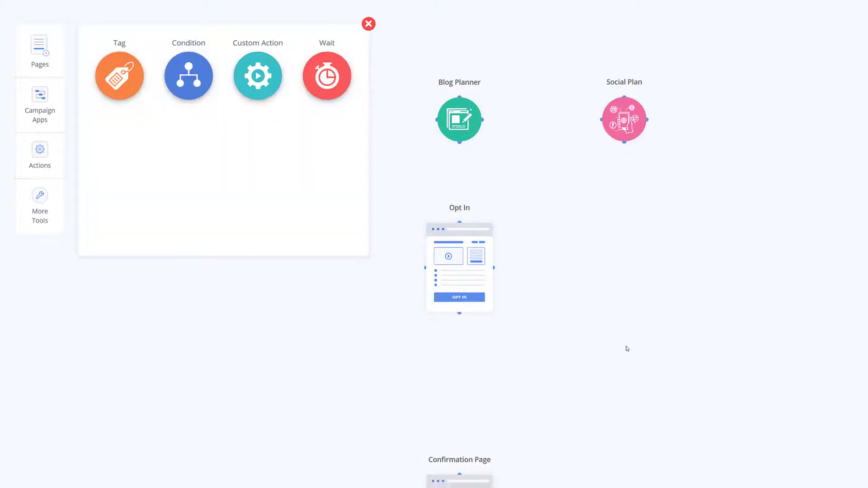
scroll(628, 349, down, 5)
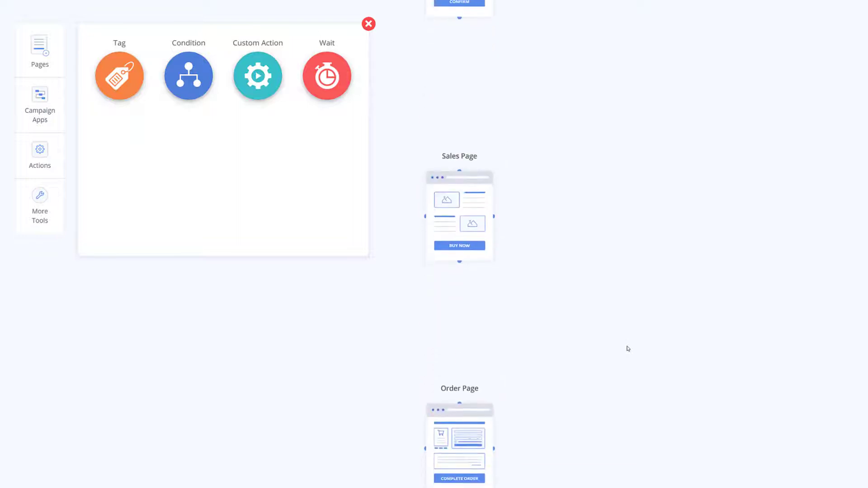
drag(123, 86, 664, 373)
drag(327, 76, 459, 254)
- Configure the Tag action beside the Order Page to add the tag "Purchased"
click(631, 407)
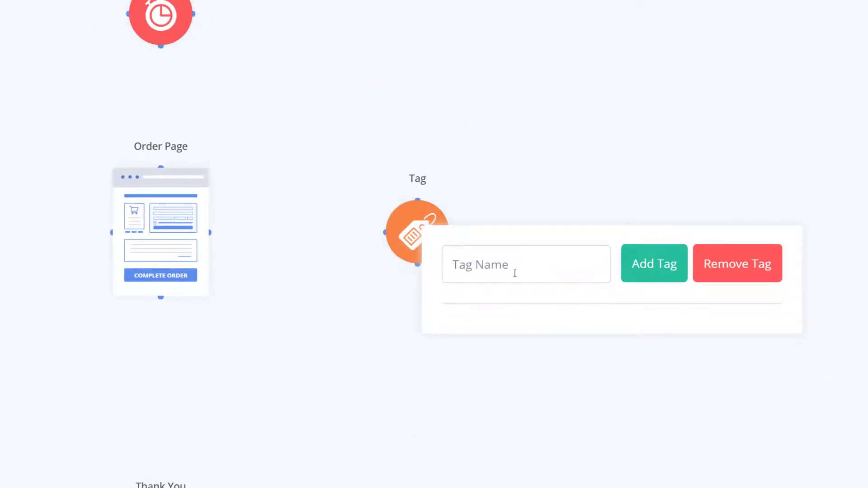
text(Purchased)
click(655, 277)
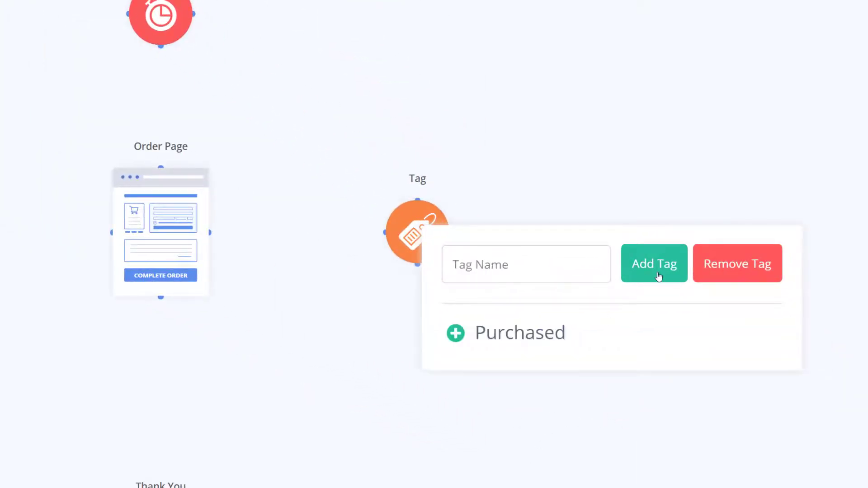
click(356, 3)
- Set the Wait action above the Order Page to 12 hours
click(177, 9)
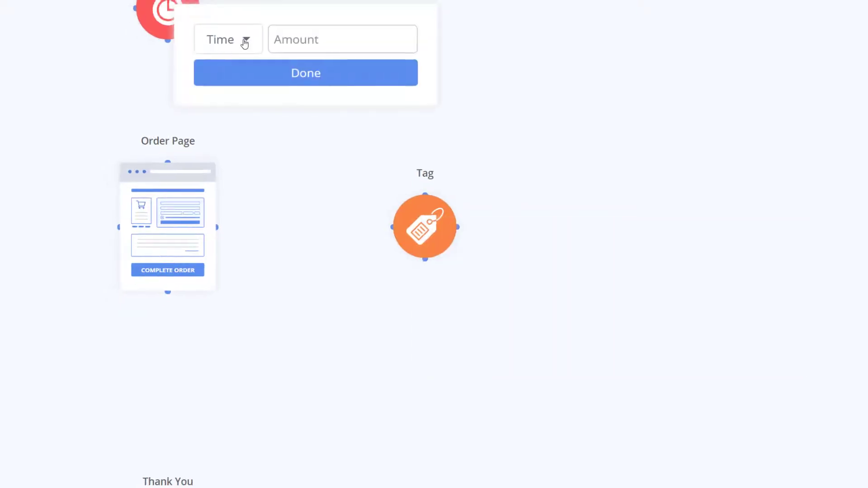
click(245, 41)
click(357, 197)
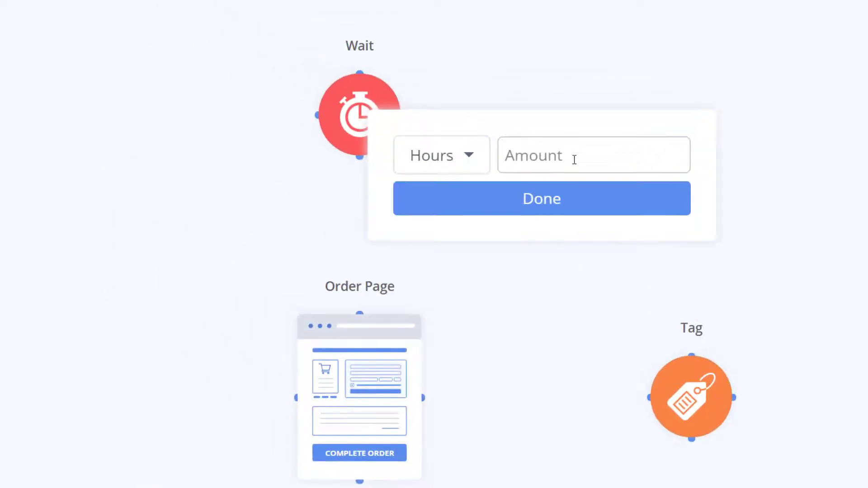
text(12)
click(561, 198)
- Add a Notes item beside Social Plan and a sticky note beside the gap between the Opt In and Confirmation pages
scroll(311, 347, up, 10)
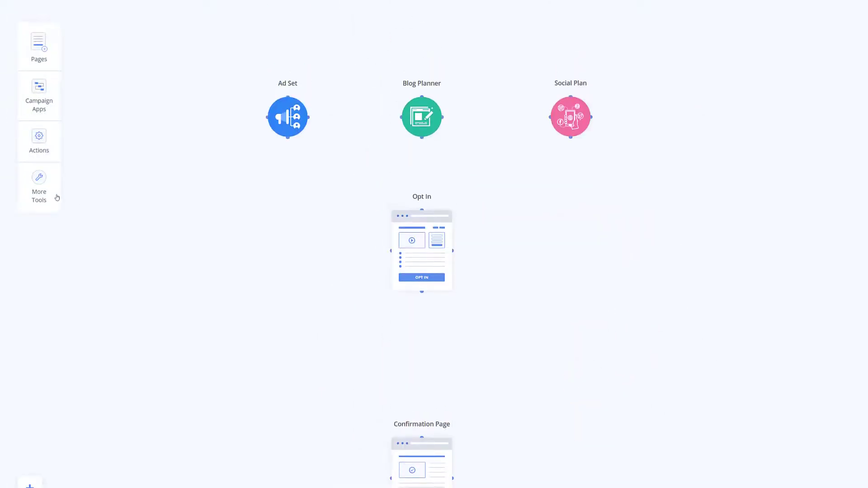
click(57, 198)
drag(173, 69, 669, 124)
click(58, 195)
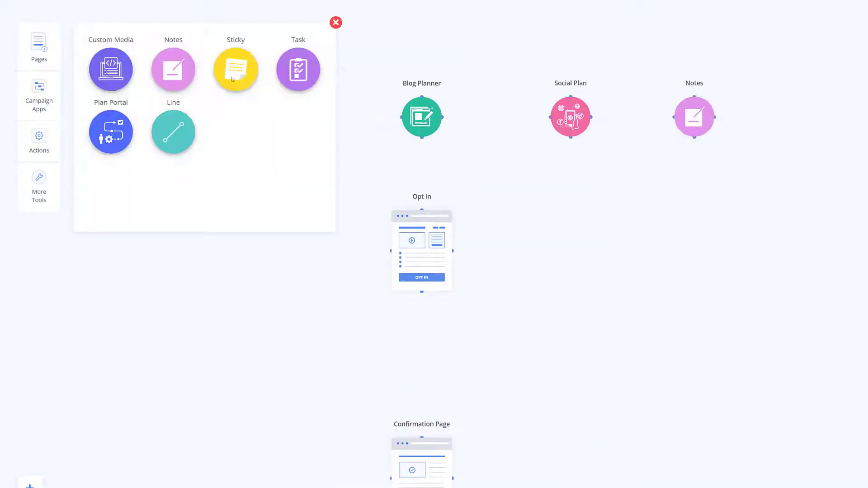
drag(236, 77, 279, 385)
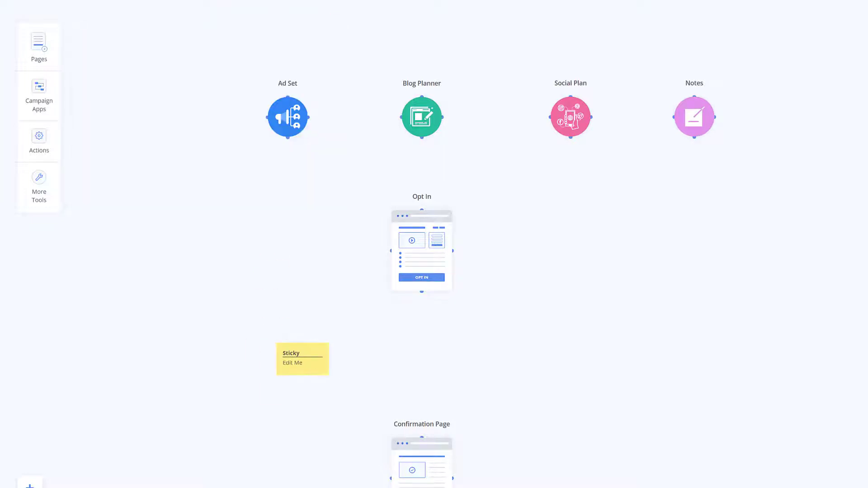
- Connect Ad Set, Blog Planner and Social Plan to the Opt In page
drag(303, 78, 435, 206)
drag(436, 77, 435, 206)
drag(585, 77, 437, 210)
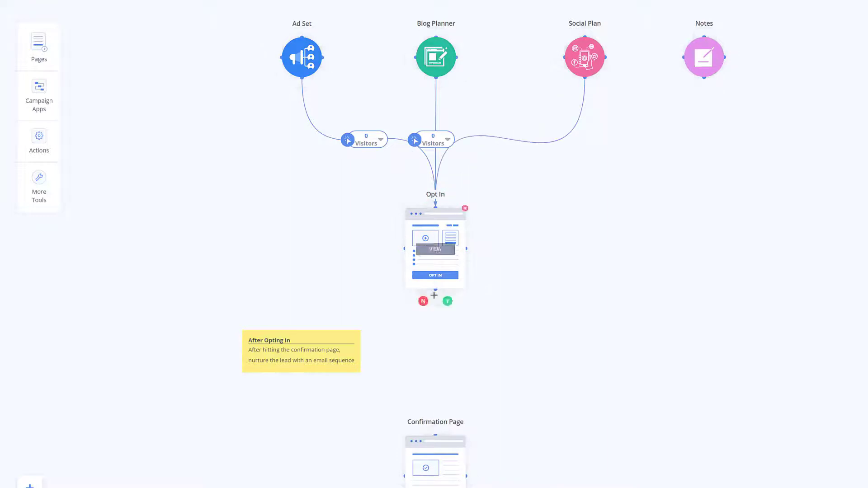
- Connect the Opt In page to the Confirmation Page, and the Confirmation Page to the Sales Page
drag(435, 289, 435, 427)
scroll(436, 427, down, 5)
drag(436, 310, 435, 456)
scroll(465, 316, down, 5)
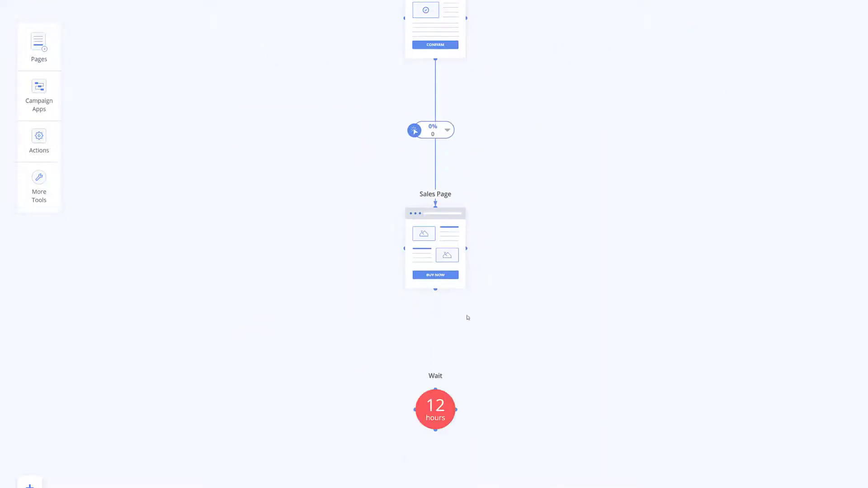
- Connect the Sales Page to the 12-hour Wait action, and the Wait action to the Order Page
drag(435, 287, 435, 398)
scroll(455, 262, down, 5)
drag(436, 222, 435, 339)
scroll(435, 339, down, 5)
- Connect the Order Page to the Thank You page and to the Tag action, aligning the tag level with the Order Page
drag(436, 254, 436, 393)
drag(630, 192, 631, 209)
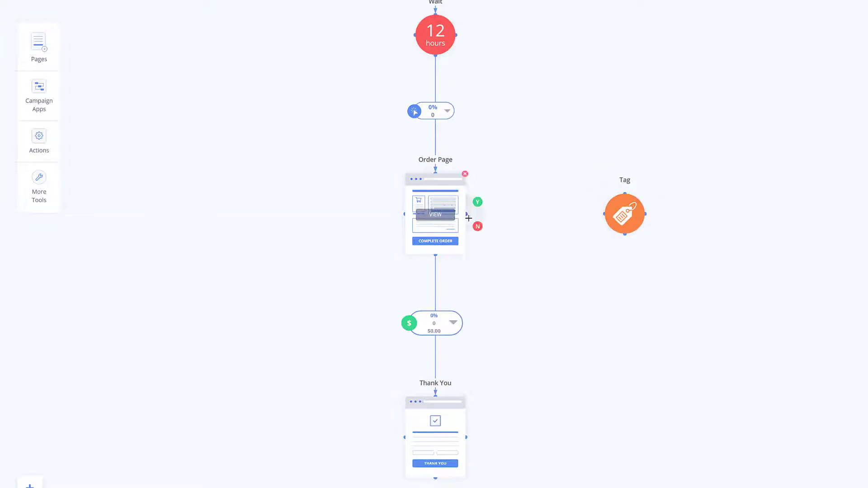
drag(466, 214, 604, 214)
- Add an Email Sequence beside the Confirmation Page and connect the Confirmation Page to it
scroll(558, 316, up, 10)
scroll(590, 433, down, 1)
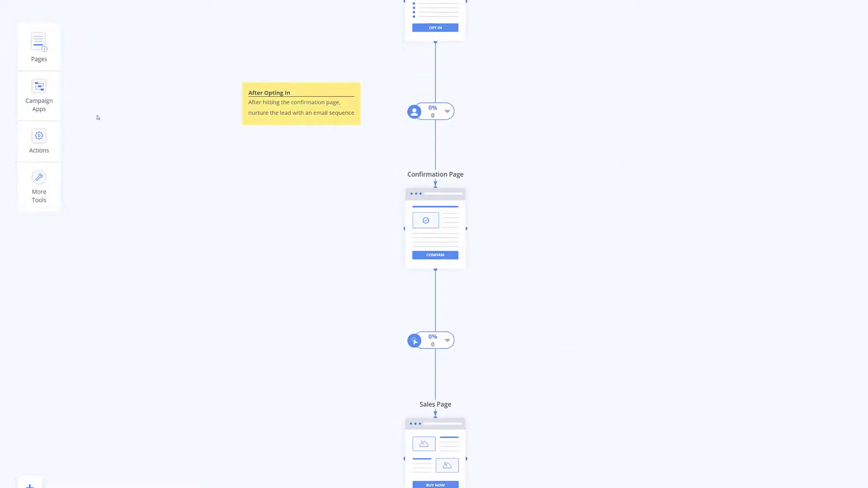
click(61, 107)
drag(174, 139, 582, 246)
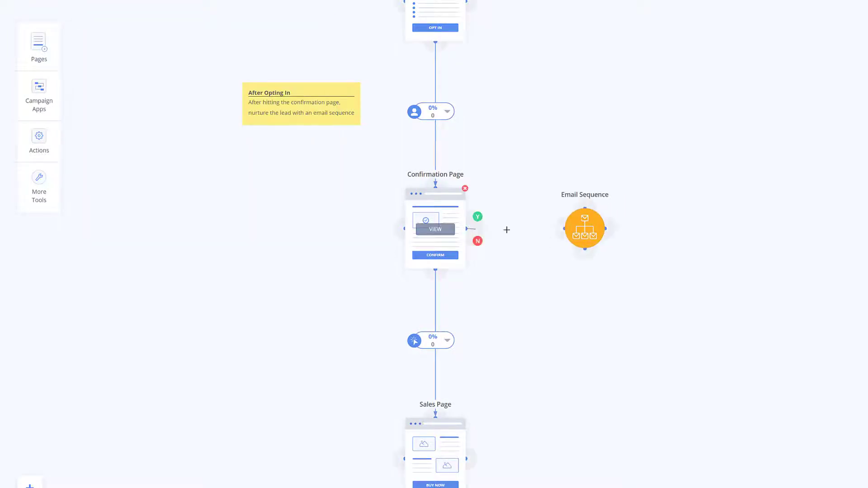
mouse_move(466, 228)
mouse_down()
mouse_move(625, 228)
mouse_move(591, 362)
mouse_move(475, 448)
mouse_move(474, 458)
mouse_up()
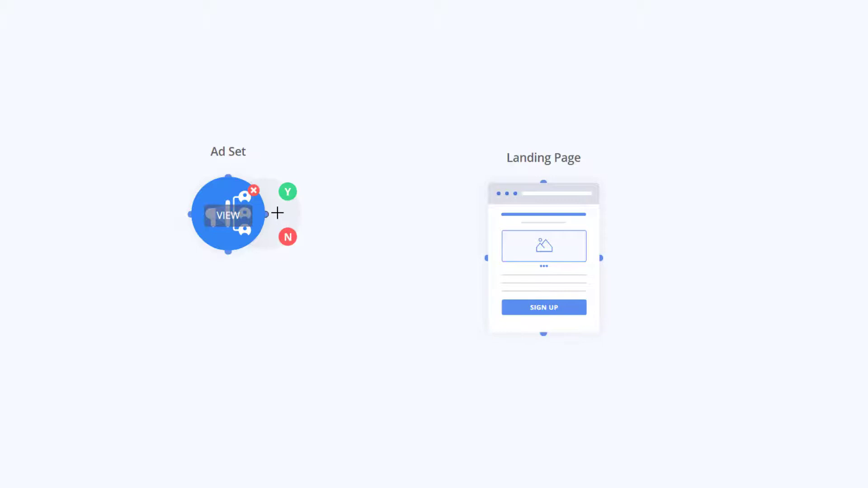
- Connect the Ad Set to the Landing Page with a plain connection, and again with a Yes path
drag(277, 213, 485, 258)
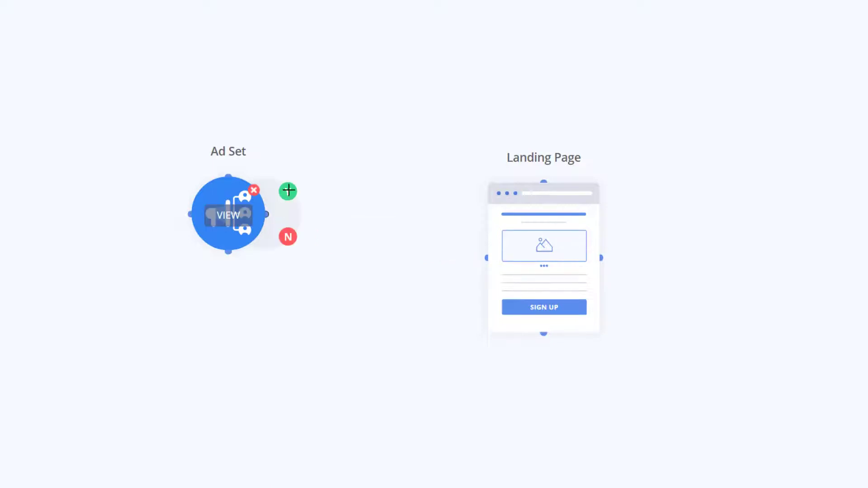
drag(289, 191, 475, 255)
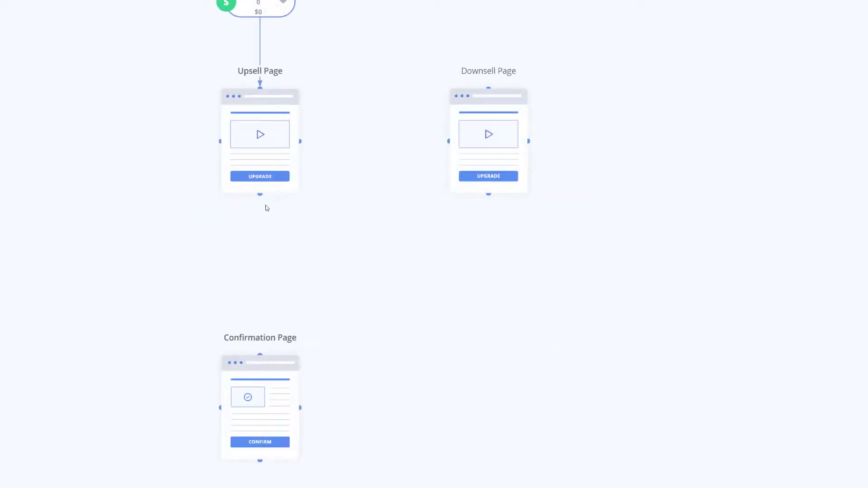
- Connect the Upsell Page to the Confirmation Page with Yes and to the Downsell Page with No, plus a plain Downsell-to-Confirmation connection
mouse_move(274, 207)
drag(275, 208, 260, 345)
mouse_move(314, 158)
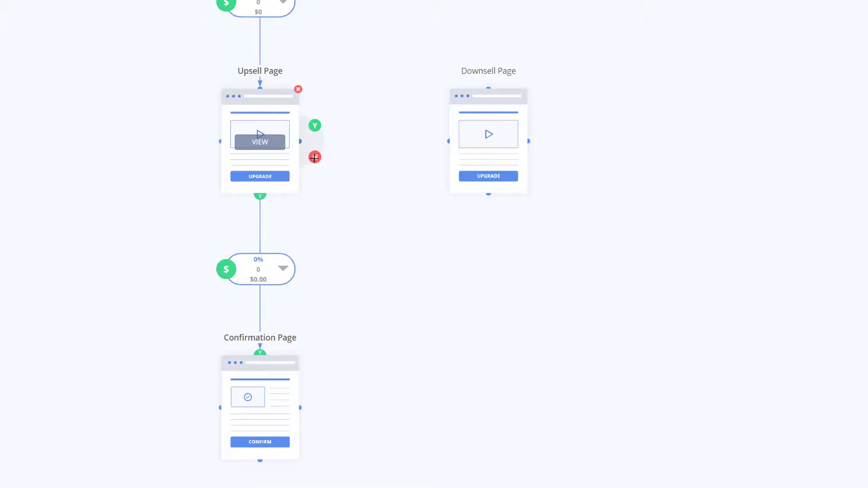
drag(314, 157, 447, 141)
mouse_move(491, 201)
drag(491, 202, 301, 408)
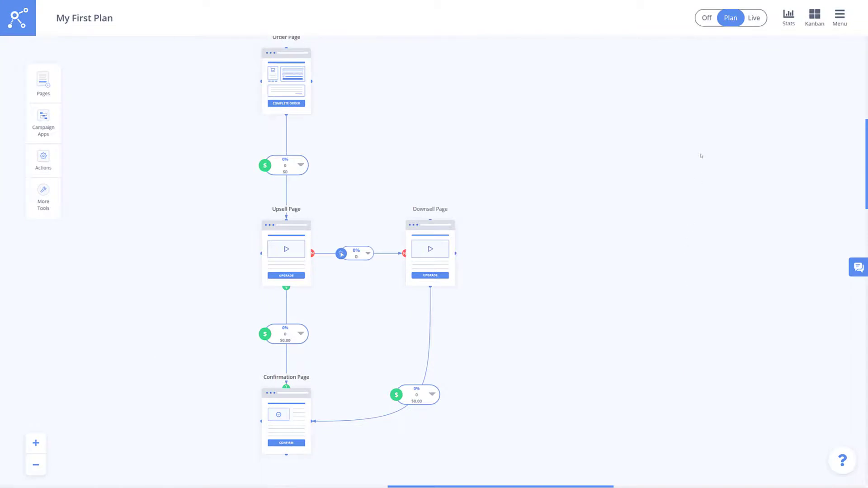
- Switch the plan's statistics mode to Off
click(708, 25)
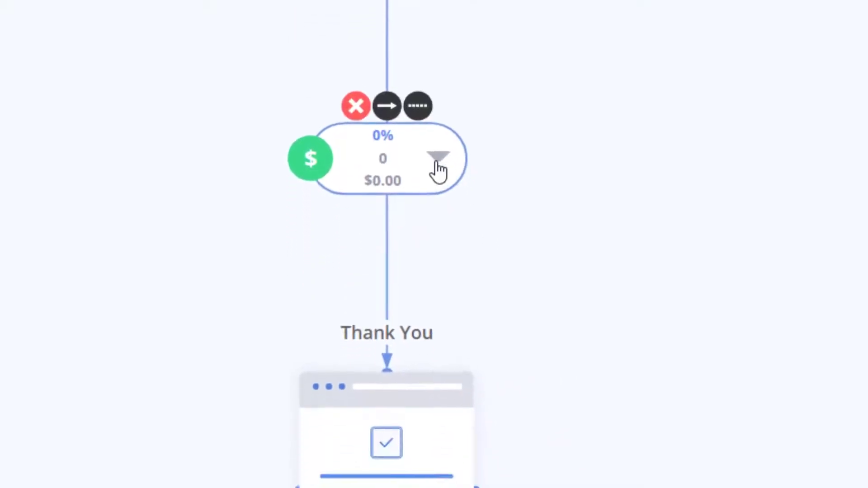
- Set the type of the connection leading into the Thank You page to Visitors, Leads and Sales in turn, ending on Leads And Sales
click(442, 244)
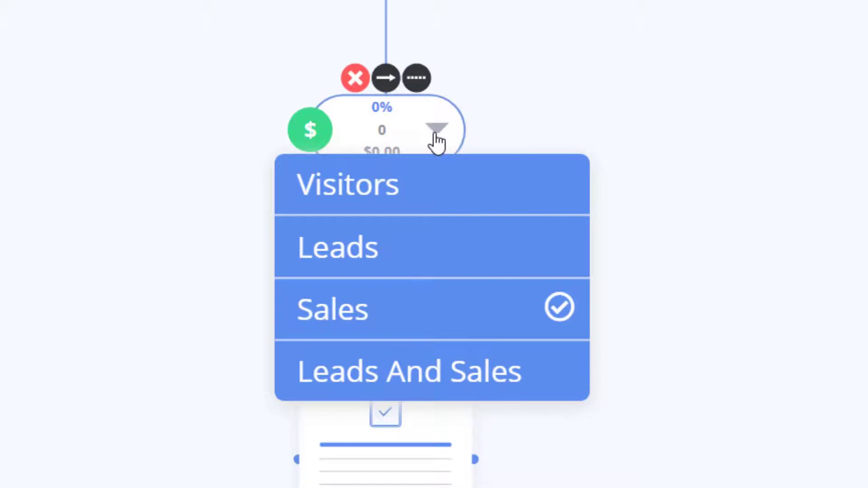
click(449, 203)
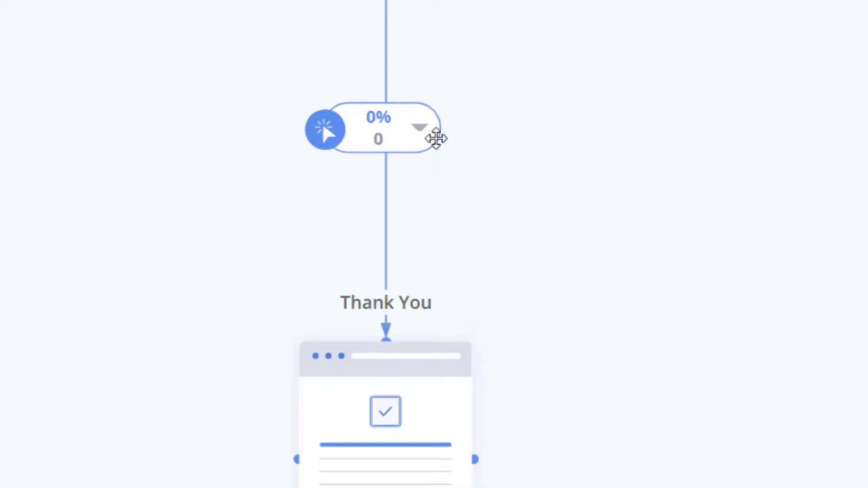
click(420, 133)
click(407, 242)
click(419, 129)
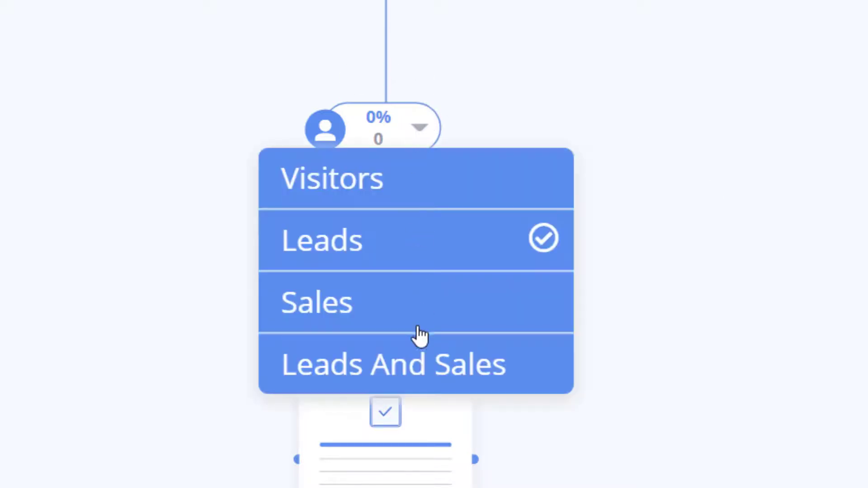
click(411, 318)
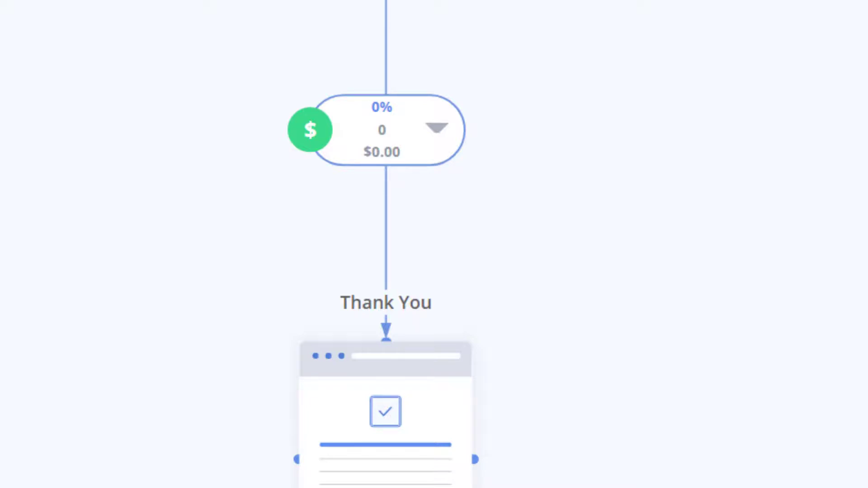
click(435, 131)
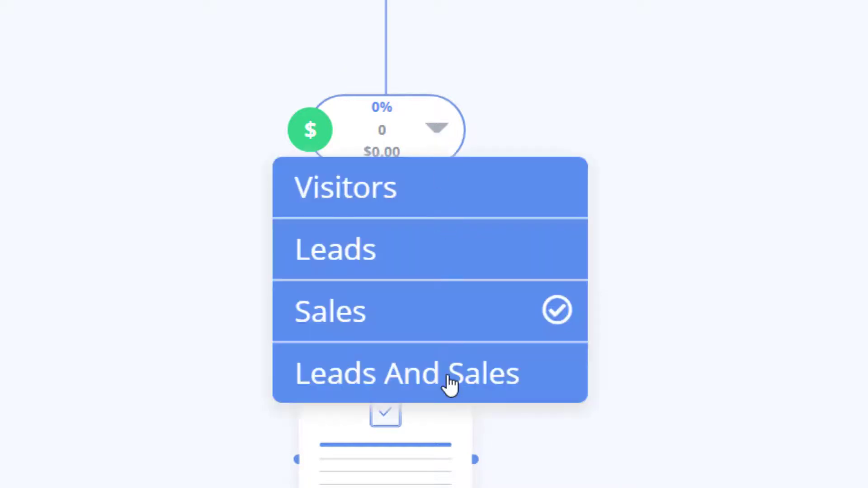
click(452, 380)
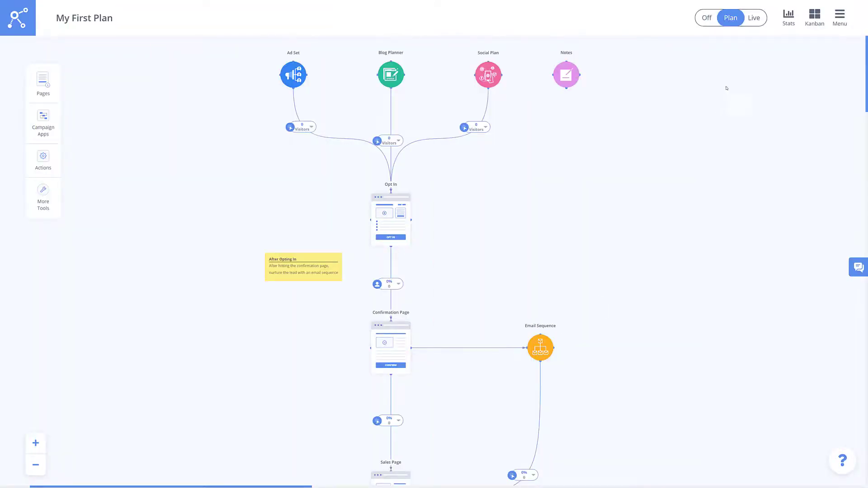
- Switch the plan to Live mode and return it to Plan mode
click(751, 26)
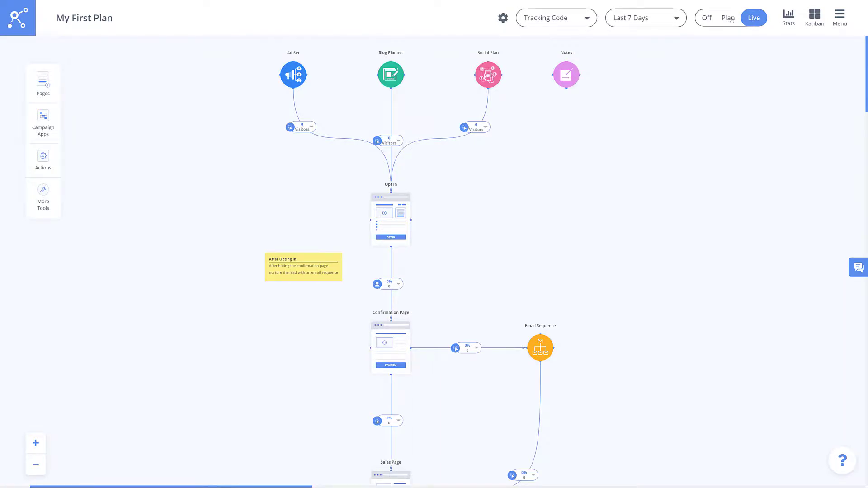
click(732, 20)
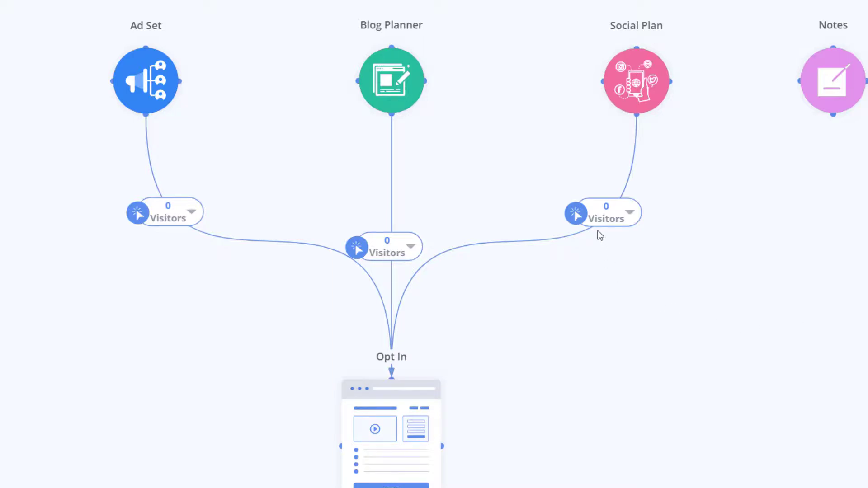
- Change the connection from the Social Plan to the Opt In page from curved to straight, right-angled lines
click(618, 188)
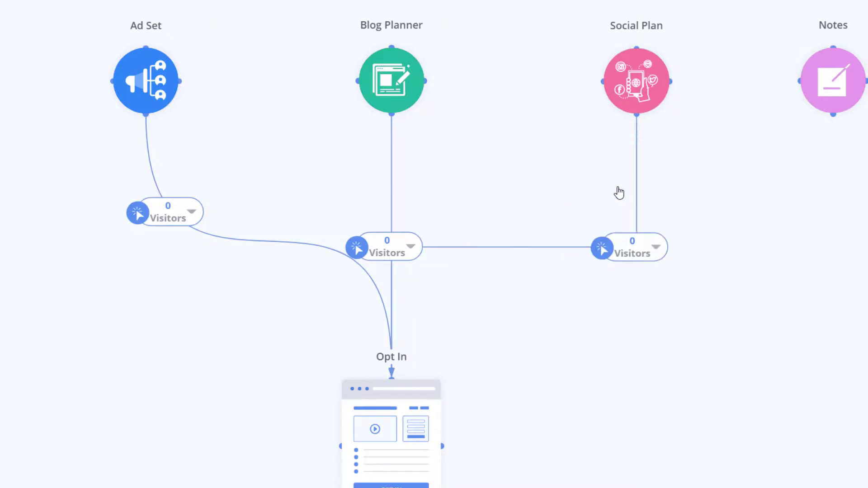